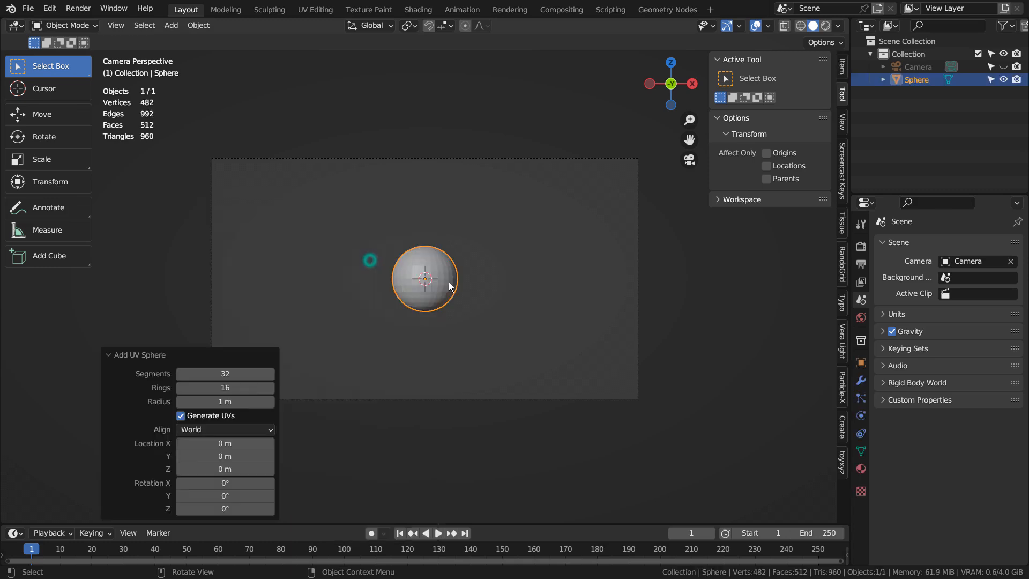
Scale the sphere up by about 1.26 and raise it about 0.39 m along Z
key(s)
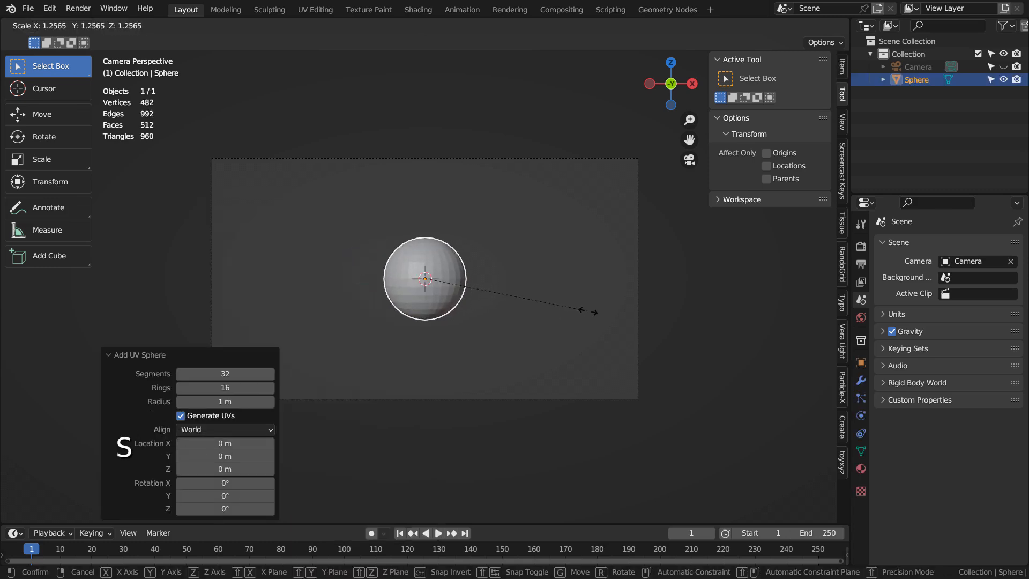
click(587, 310)
key(g)
key(z)
click(587, 303)
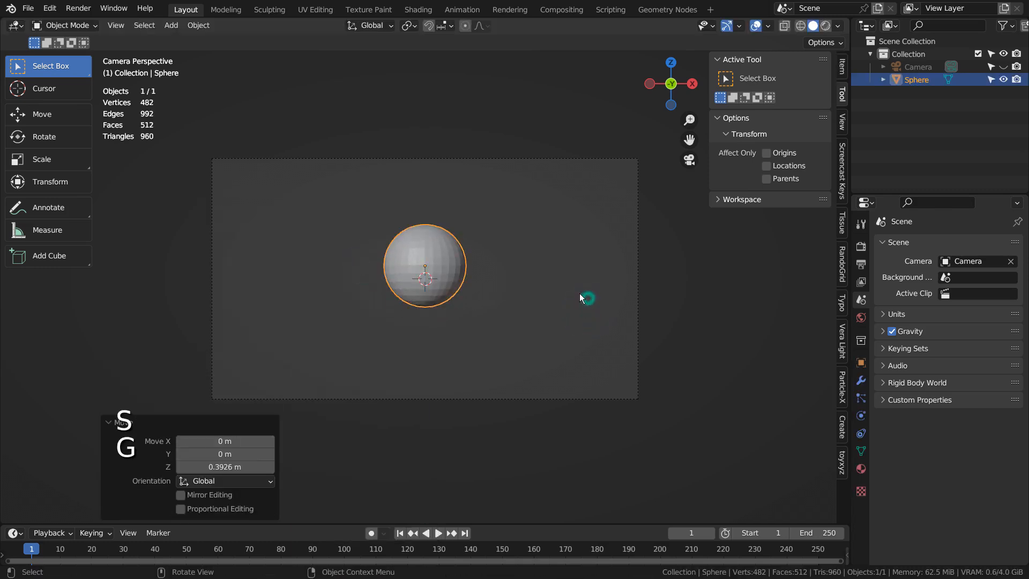
Duplicate the sphere about 2.45 m straight down and enlarge the copy by about 1.45 as the body
key(shift+d)
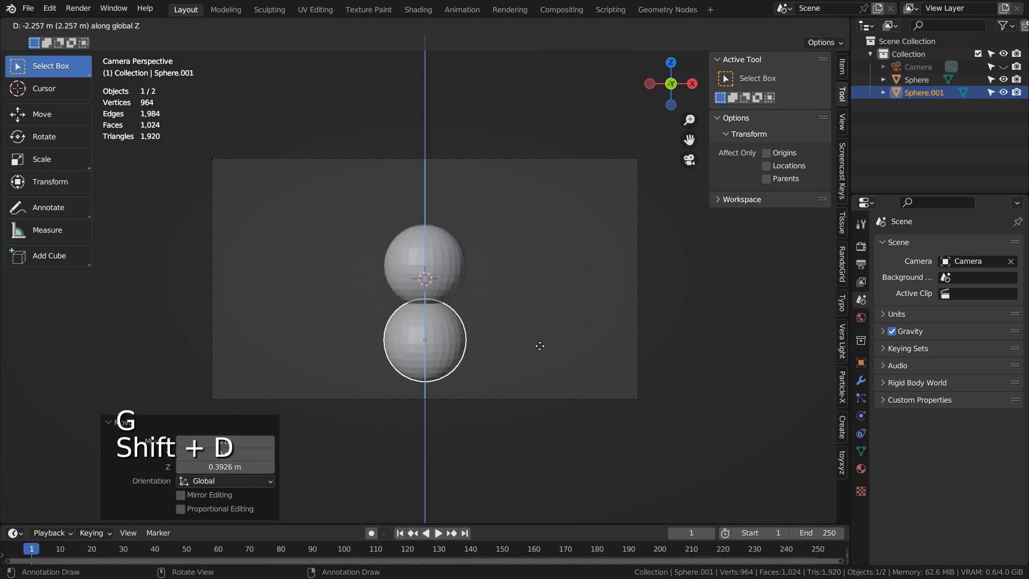
click(539, 349)
key(s)
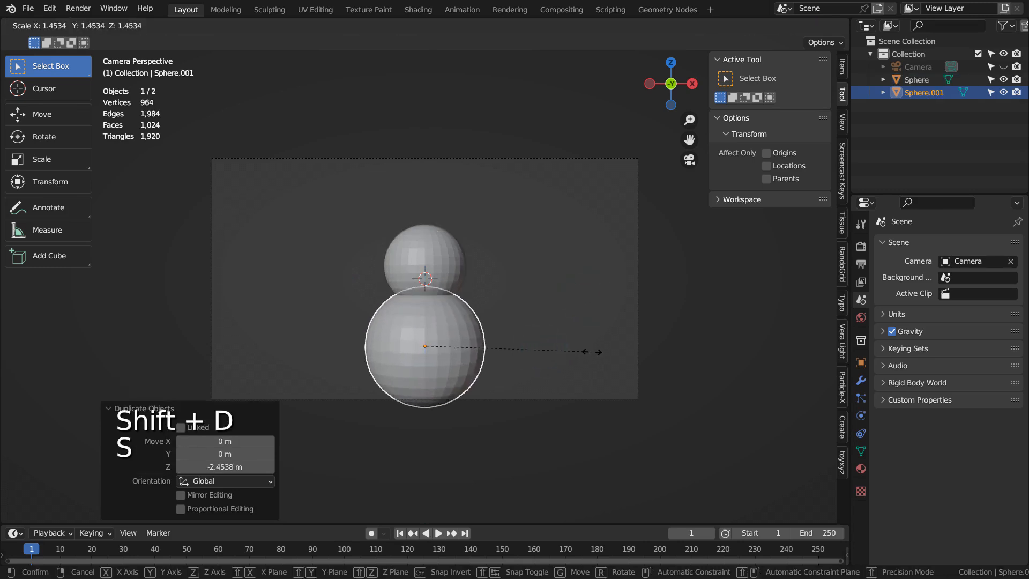
click(592, 351)
Shift the lower sphere back along Y, away from the camera, using the right side view, and return to the camera view
key(KP_3)
key(g)
click(619, 349)
key(KP_0)
click(587, 321)
click(536, 283)
Add a cube at the origin and scale it up uniformly by about 4.2
key(shift+a)
mouse_move(515, 297)
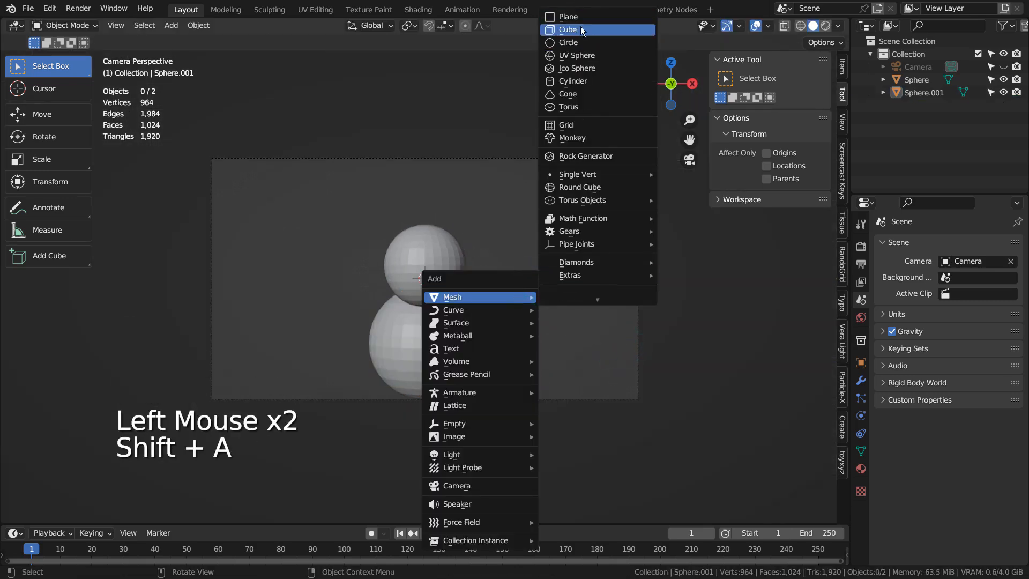
click(580, 24)
key(s)
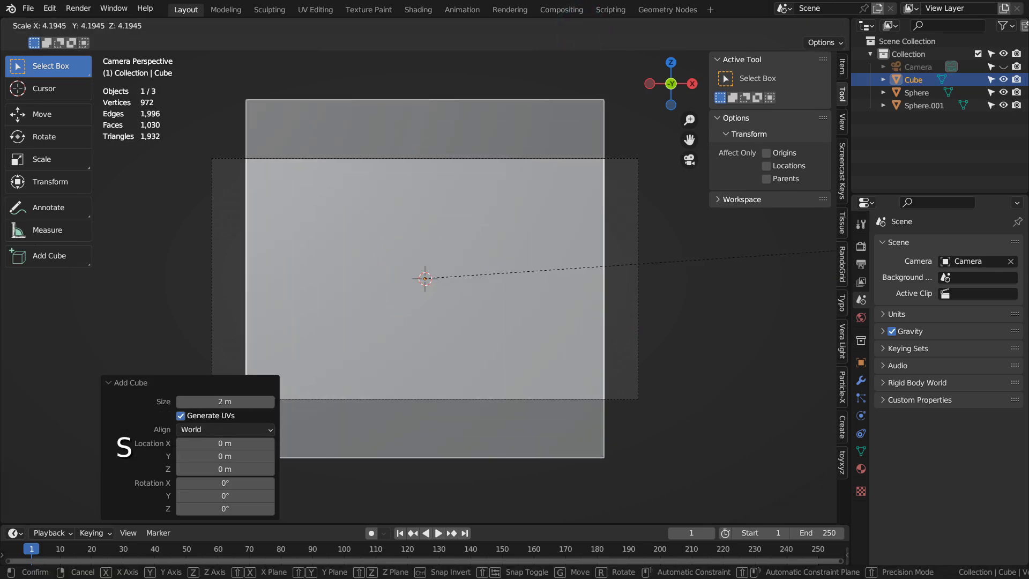
click(39, 248)
Flatten the cube along Z into a table slab and lower it about 2.83 m beneath the head sphere
key(s)
key(z)
click(370, 318)
key(g)
key(z)
click(361, 410)
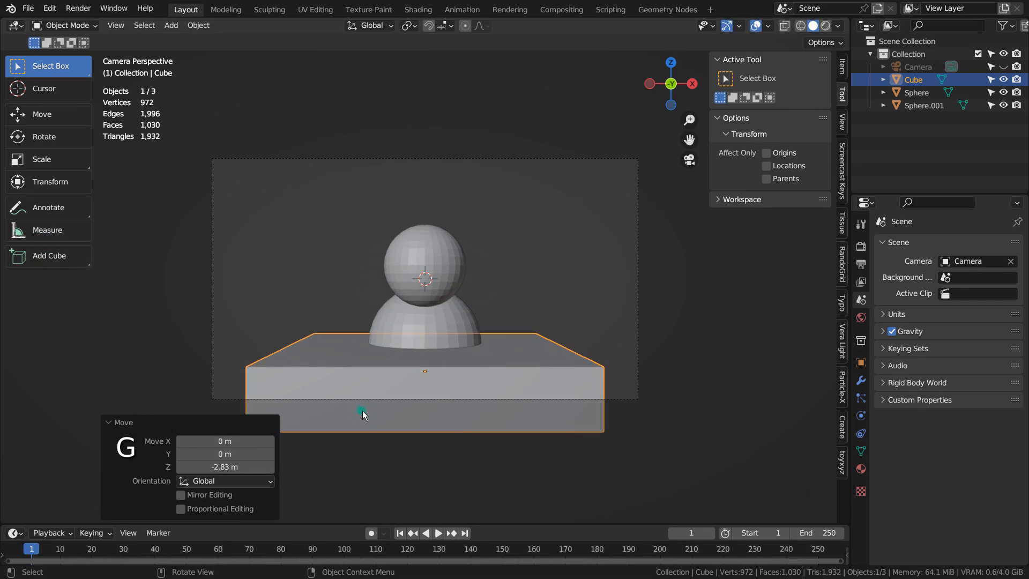
Widen the table slab by about 1.78 along X and move it about 4.79 m along negative Y, in front of the spheres
key(s)
key(x)
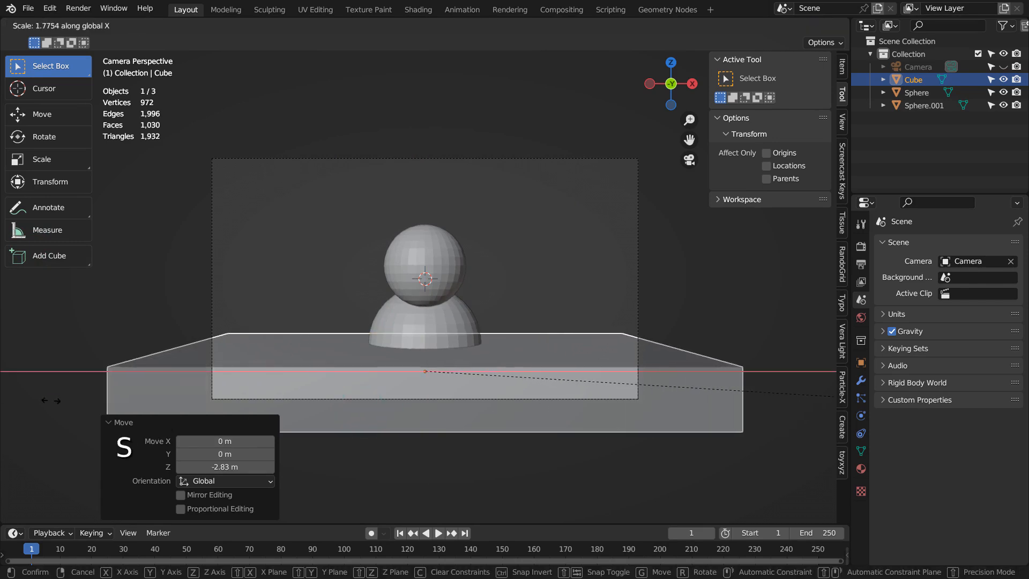
click(51, 403)
key(KP_3)
key(g)
key(y)
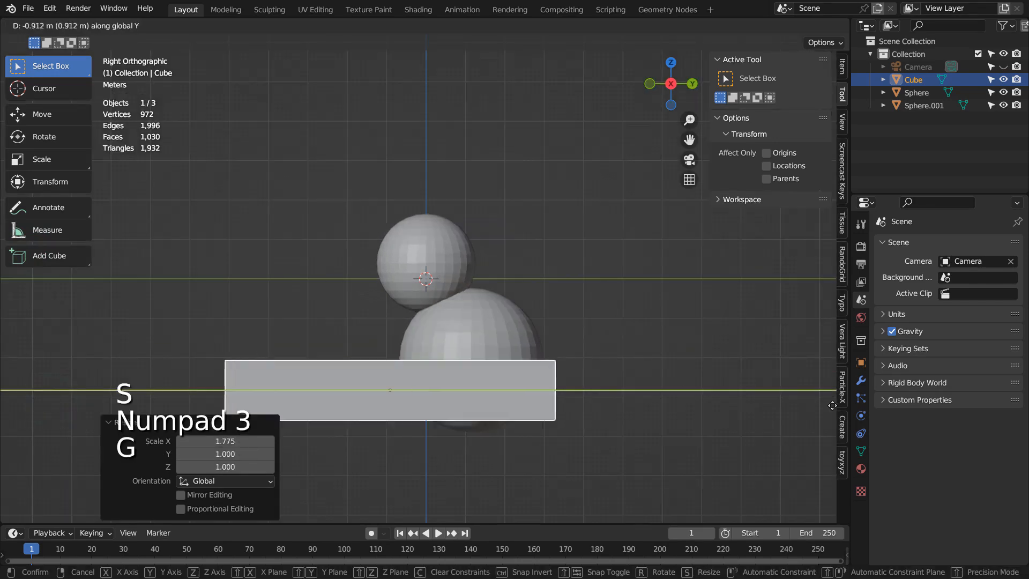
click(708, 411)
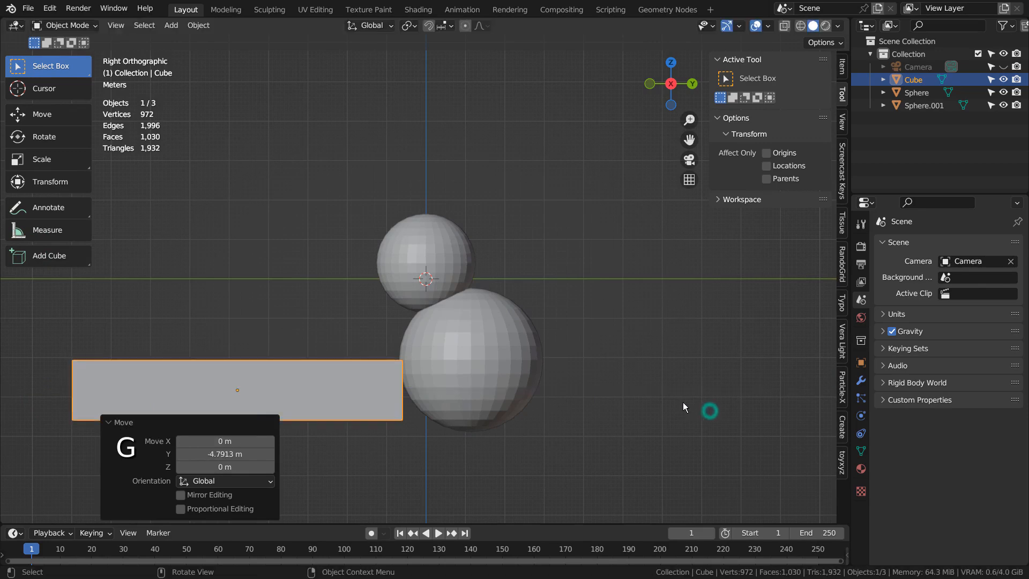
key(KP_0)
click(610, 273)
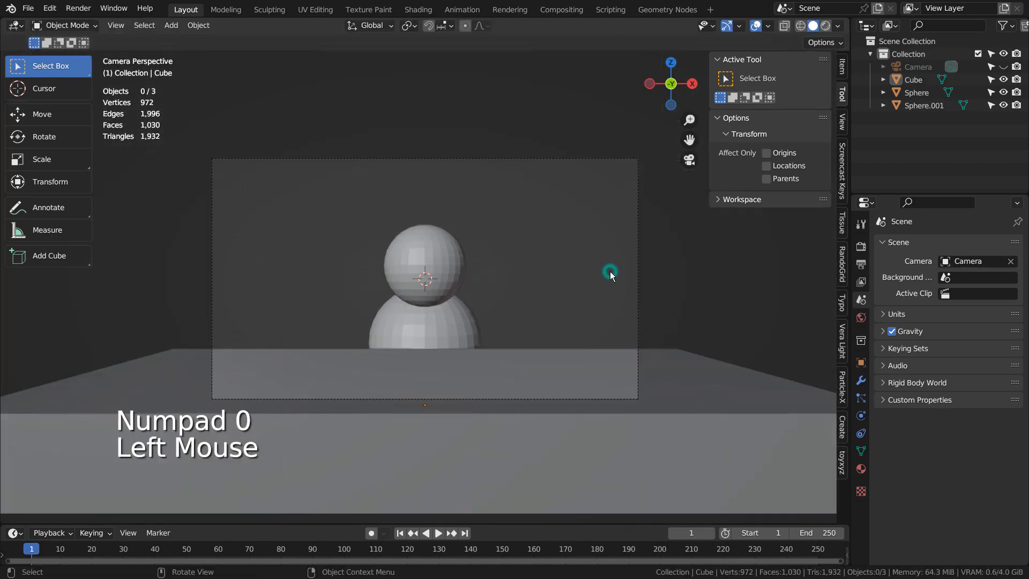
Select both spheres and scale them up together by about 1.48
drag(368, 273, 362, 267)
key(s)
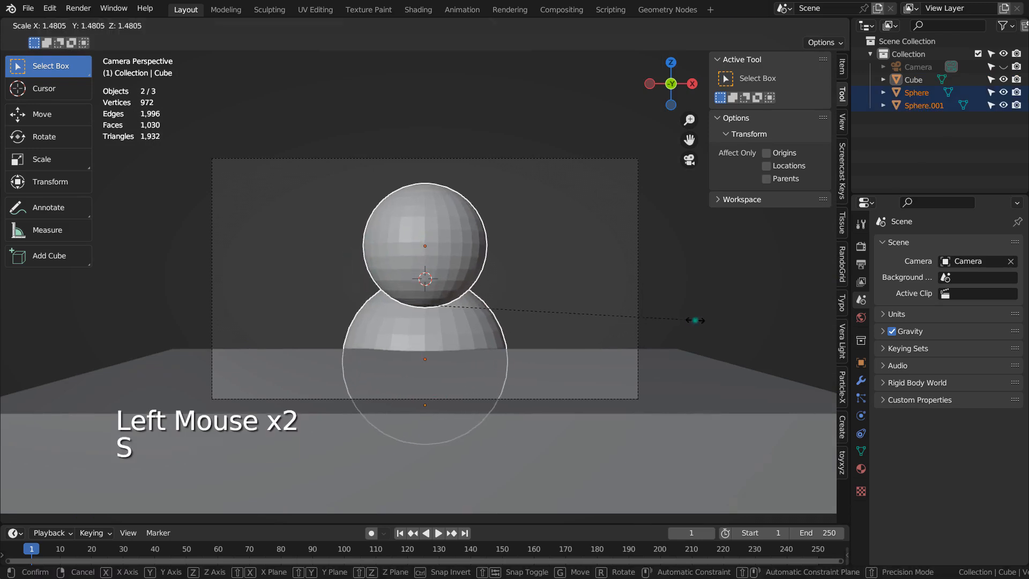
click(691, 321)
click(560, 237)
Apply level 3 subdivision surface smoothing to the head sphere and the body sphere
double_click(469, 278)
key(ctrl+3)
click(464, 322)
key(ctrl+3)
click(523, 290)
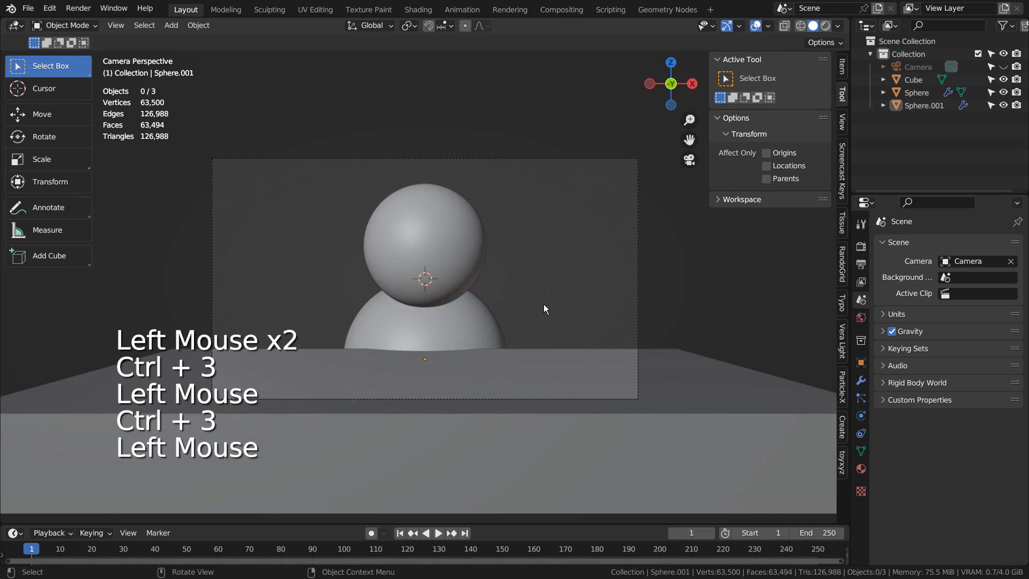
Move both spheres back about 0.6 m along Y in the right side view, and return to the camera view
drag(363, 205, 480, 326)
key(KP_3)
key(g)
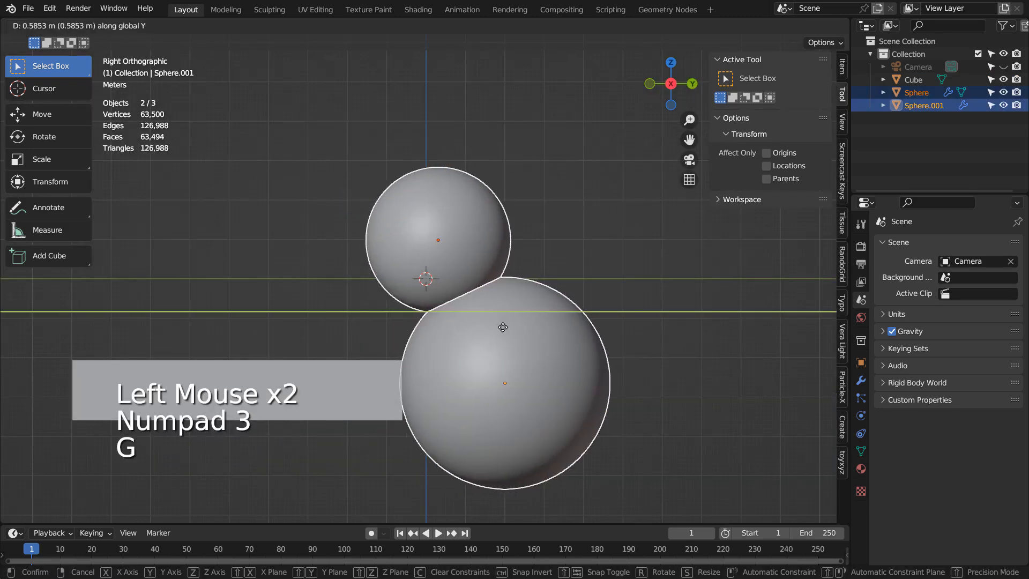
click(504, 325)
key(KP_0)
click(545, 300)
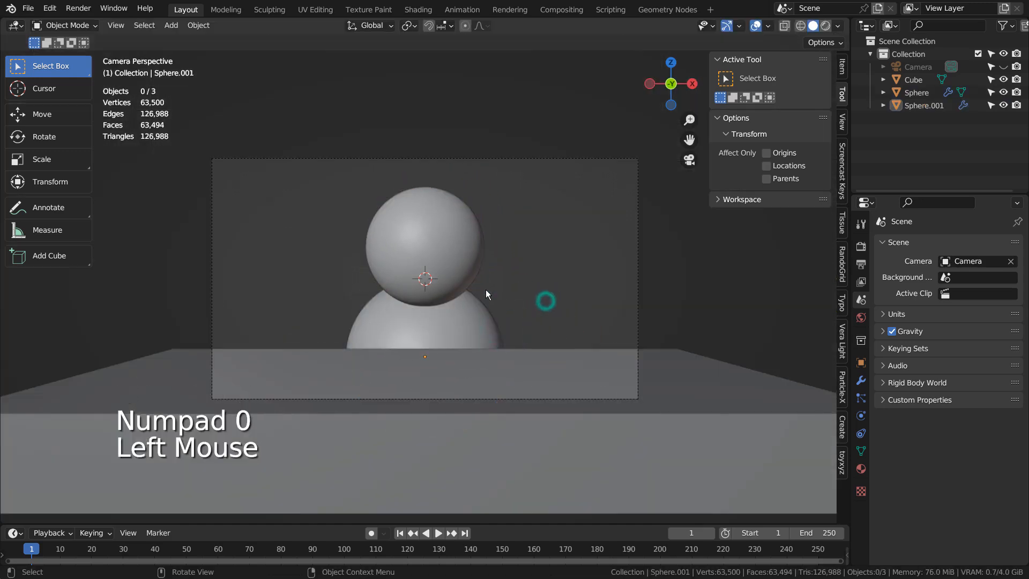
Add a cylinder and lower it along Z to tabletop height
key(shift+a)
mouse_move(502, 287)
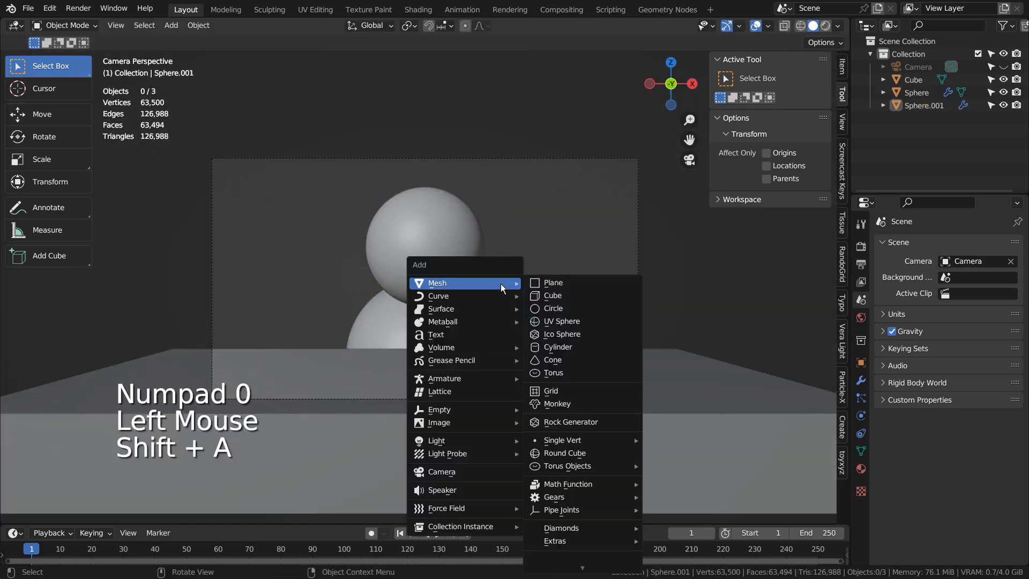
click(566, 349)
key(g)
key(z)
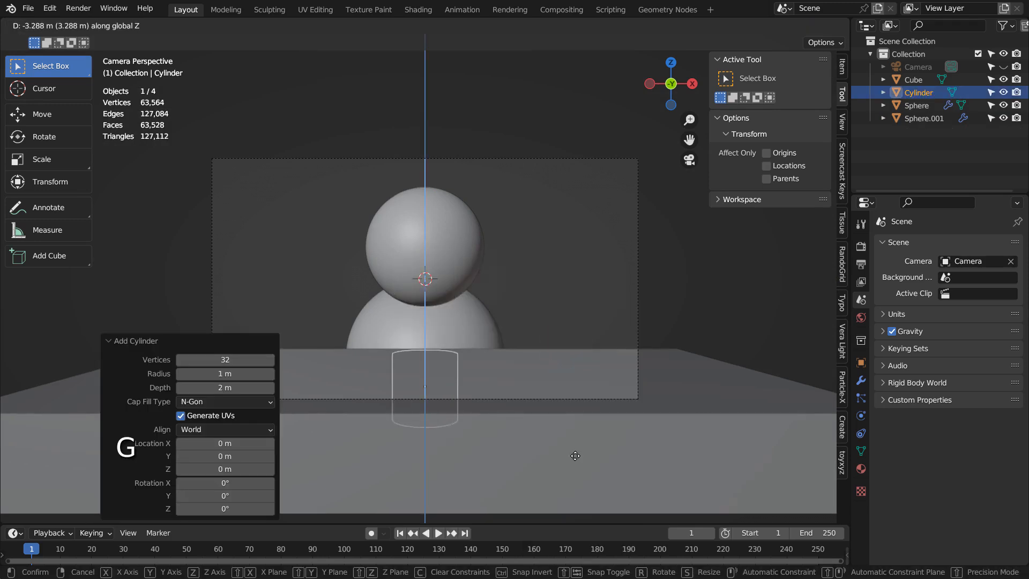
click(577, 445)
Move the cylinder about 2.78 m along negative Y over the table, using the right side view, and return to the camera view
key(KP_3)
key(g)
key(y)
click(483, 420)
key(KP_0)
Scale the cylinder up by about 2.19 and lower it 1.19 m so only a thin plate rises above the table
key(g)
key(z)
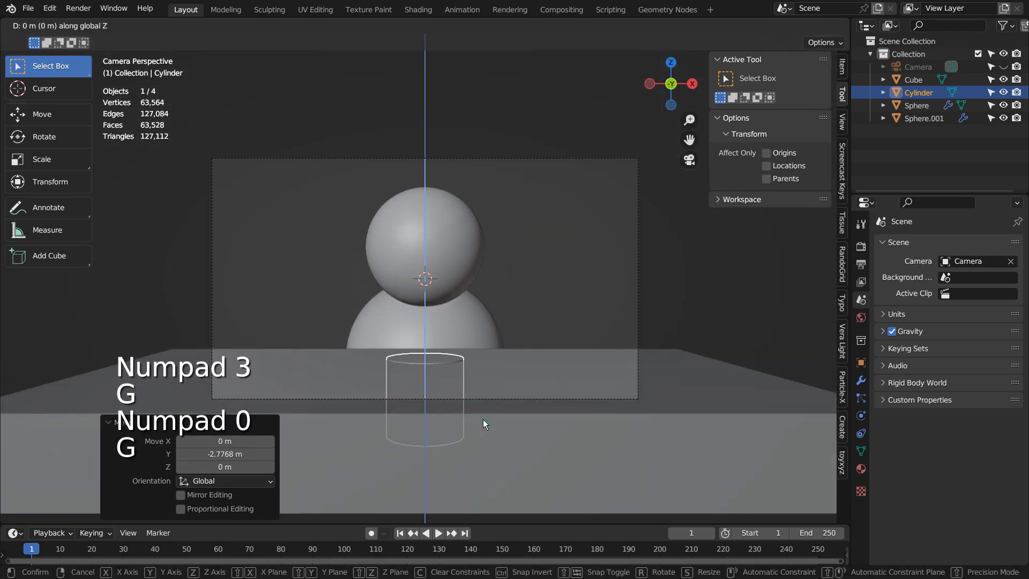
key(s)
click(560, 425)
key(g)
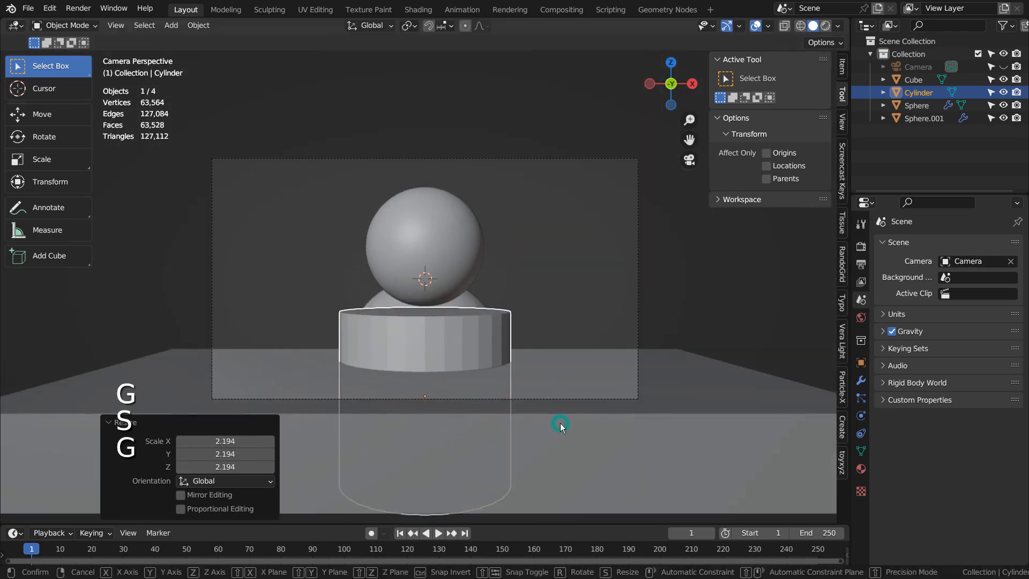
key(z)
click(557, 469)
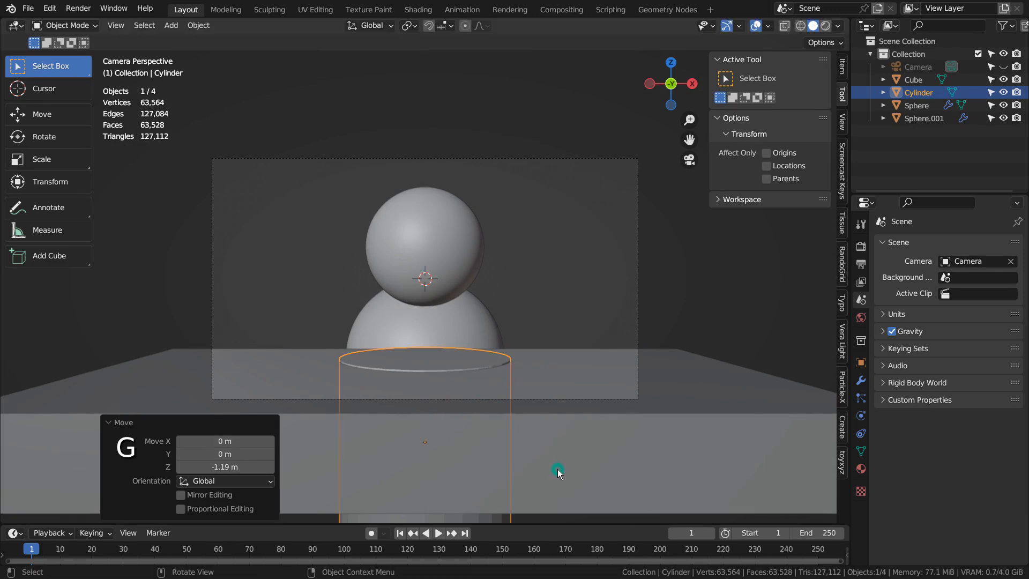
Duplicate the plate cylinder upward about 0.68 m, scale the copy to about 0.525, and raise it 0.8 m as the lower cake tier
key(shift+d)
click(561, 443)
key(s)
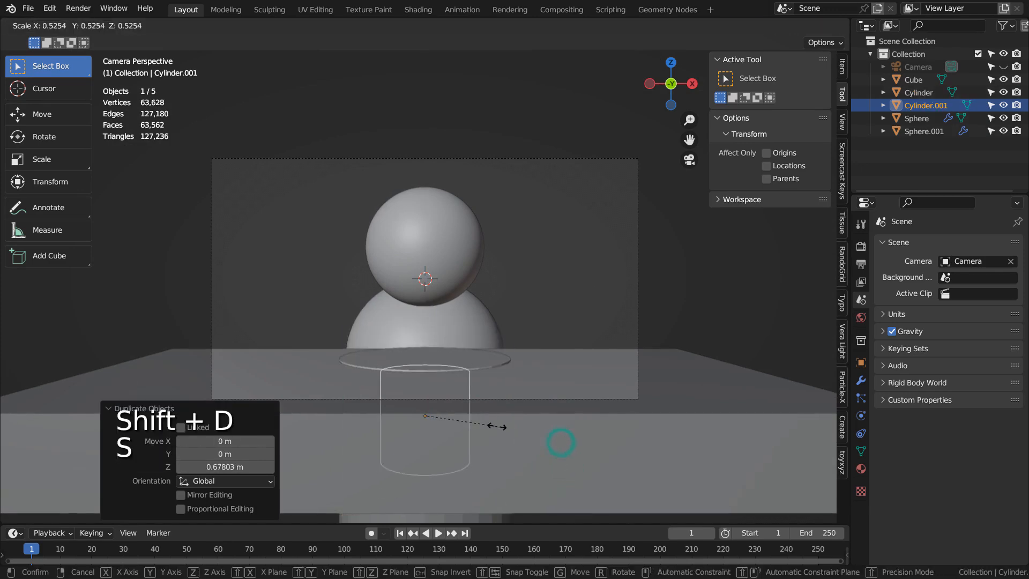
click(493, 427)
key(g)
key(z)
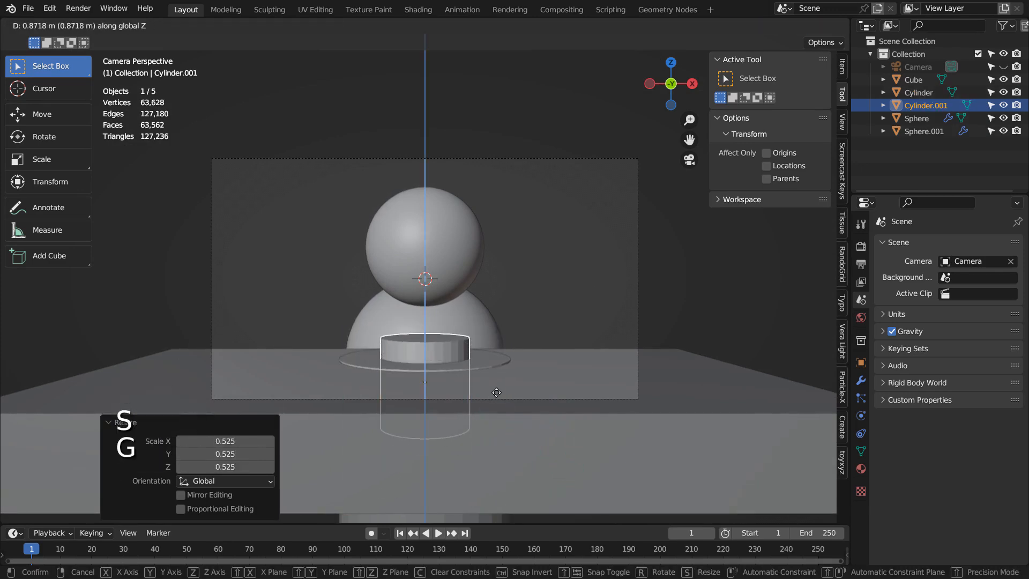
click(496, 395)
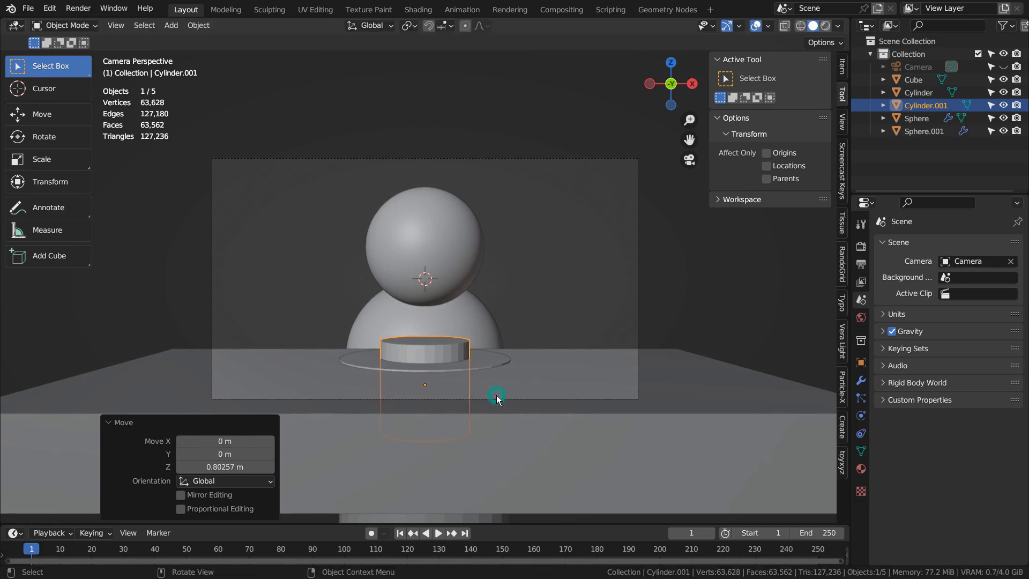
Duplicate the cake tier upward about 0.42 m, scale the copy to about 0.64, and raise it above the lower tier
key(shift+d)
click(496, 380)
key(s)
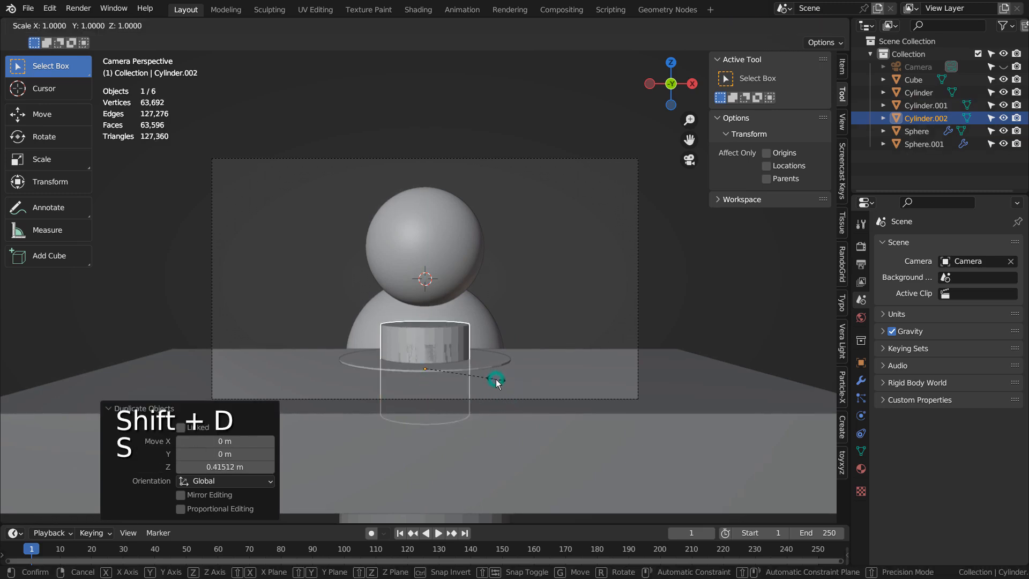
click(471, 372)
key(g)
key(z)
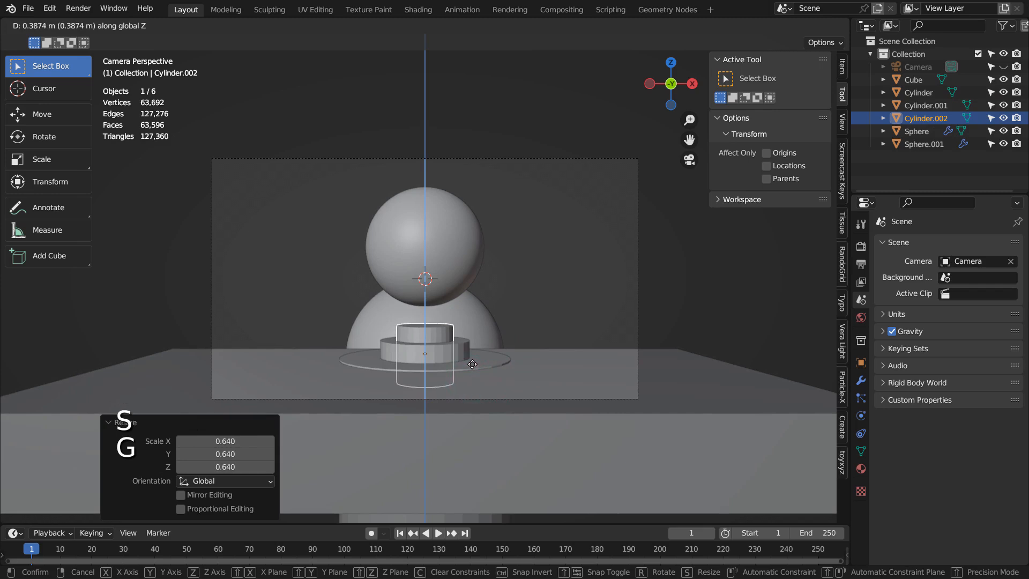
click(472, 361)
Deselect everything and render the scene from the camera
click(550, 280)
key(F12)
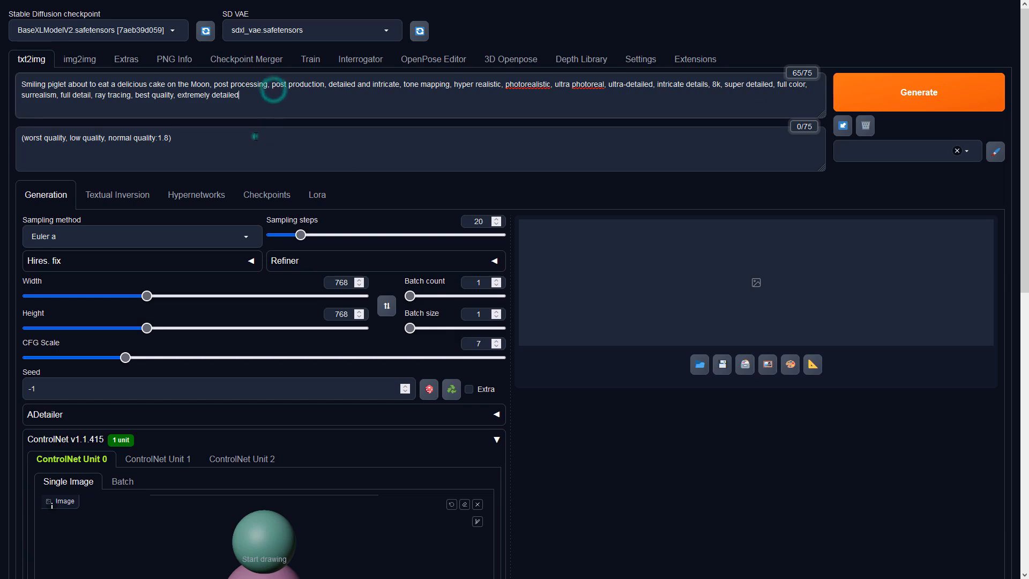
In the Stable Diffusion web UI, set the txt2img output size to 960 wide and 540 high
double_click(334, 283)
text(960)
key(Tab)
text(540)
Set ControlNet Unit 0 to the Depth control type with preprocessor none and the sai_xl_depth_256lora model
scroll(469, 393, down, 6)
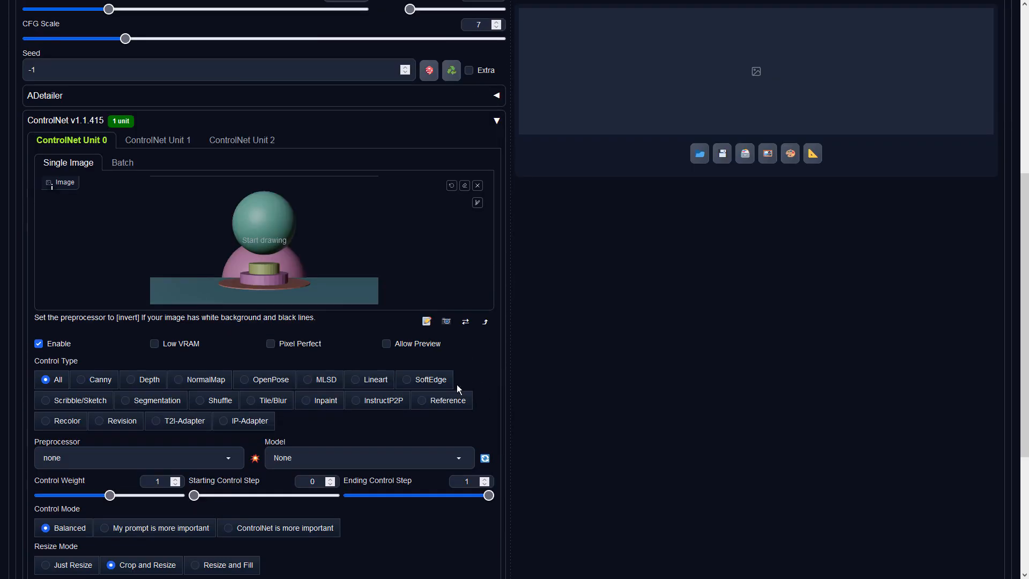
click(129, 379)
click(175, 457)
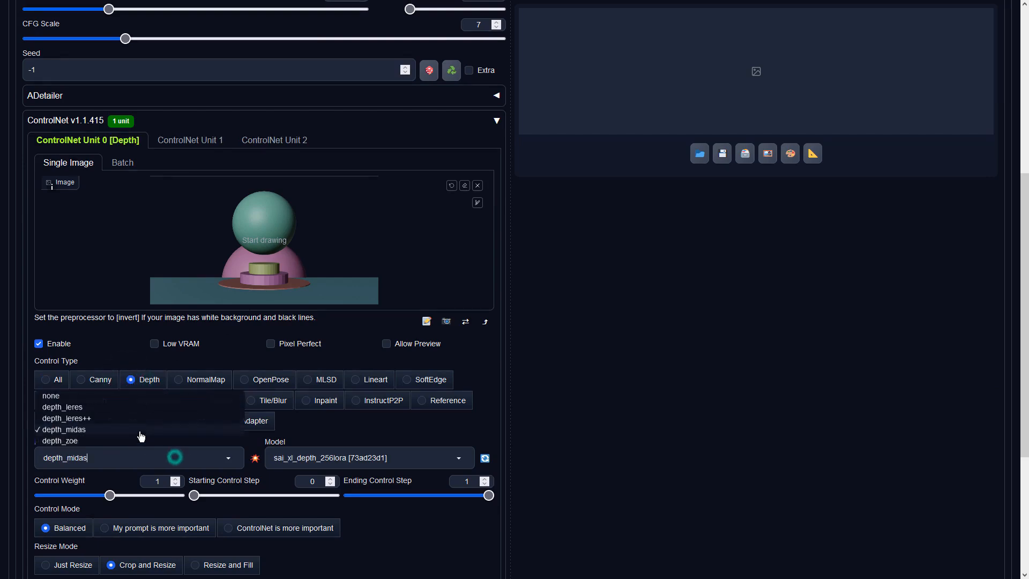
click(83, 396)
click(333, 457)
click(304, 436)
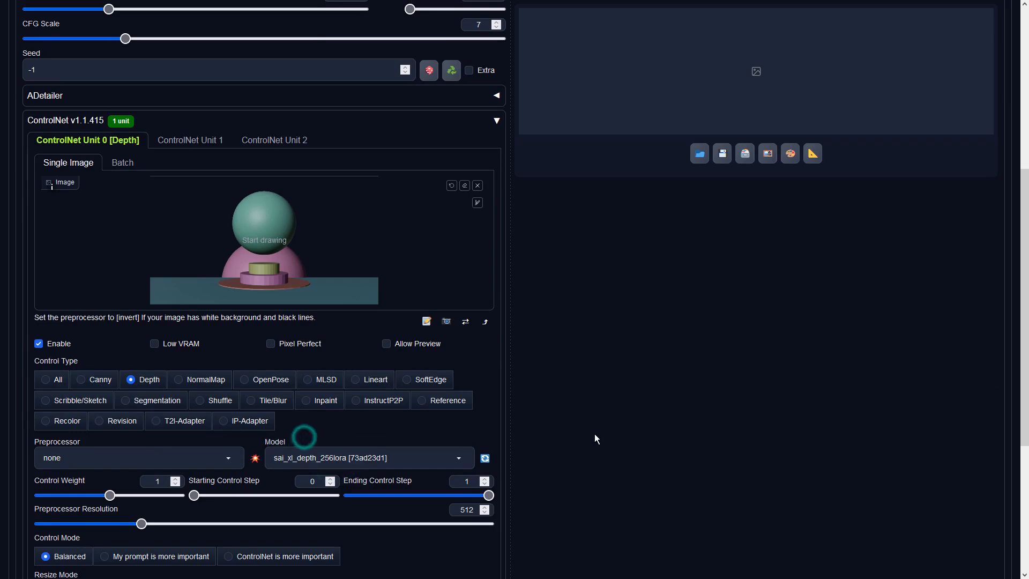
Generate the piglet image and view the result at full size
scroll(594, 435, up, 6)
click(893, 91)
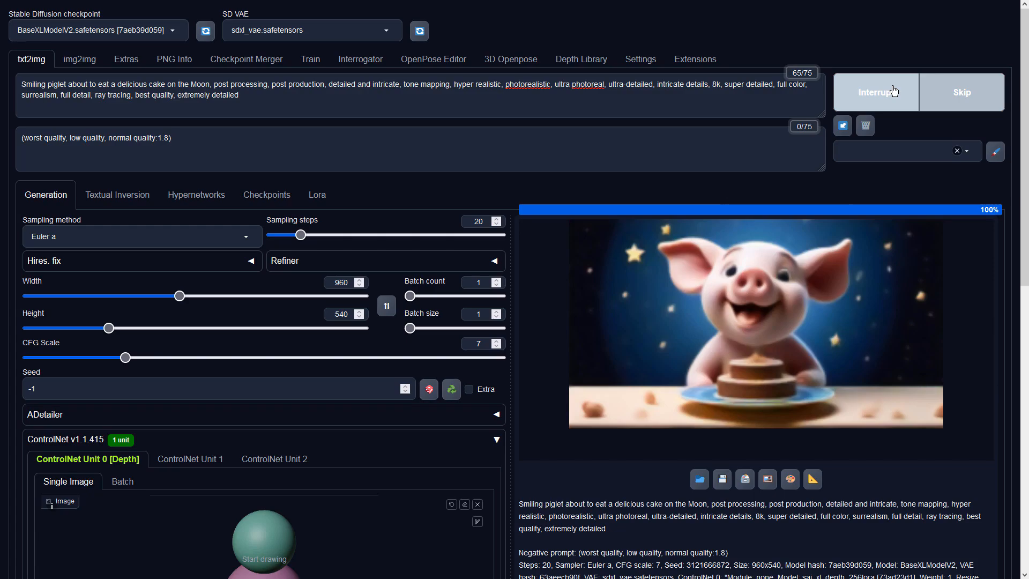
click(865, 268)
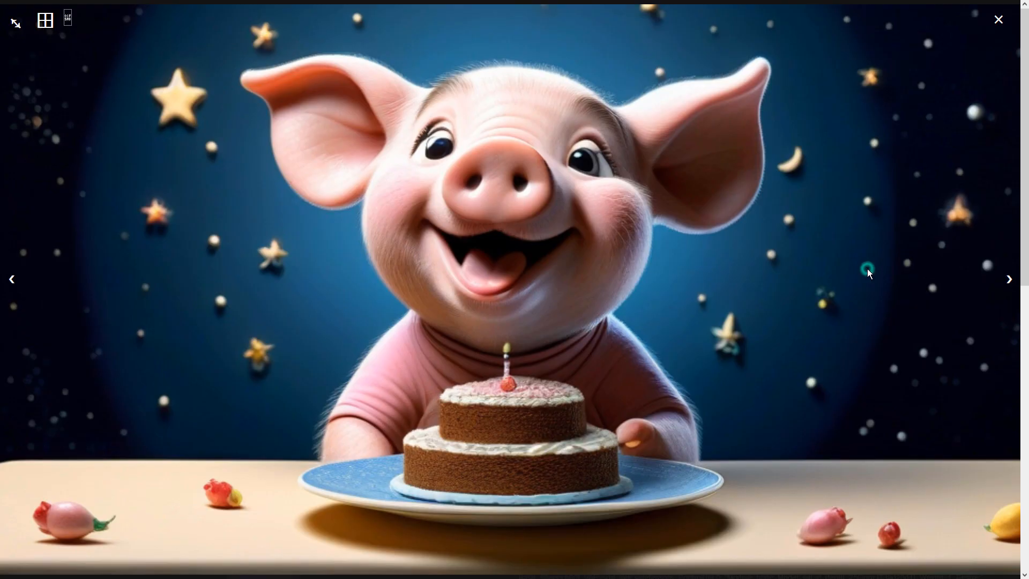
click(856, 303)
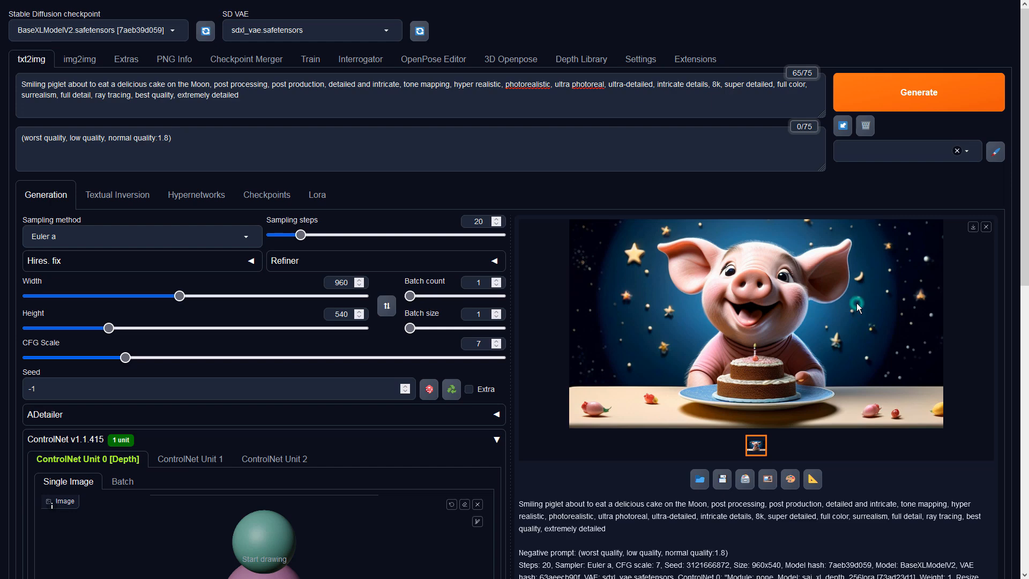
Send the generated image with its settings to img2img and increase the denoising strength
click(769, 481)
scroll(586, 409, down, 10)
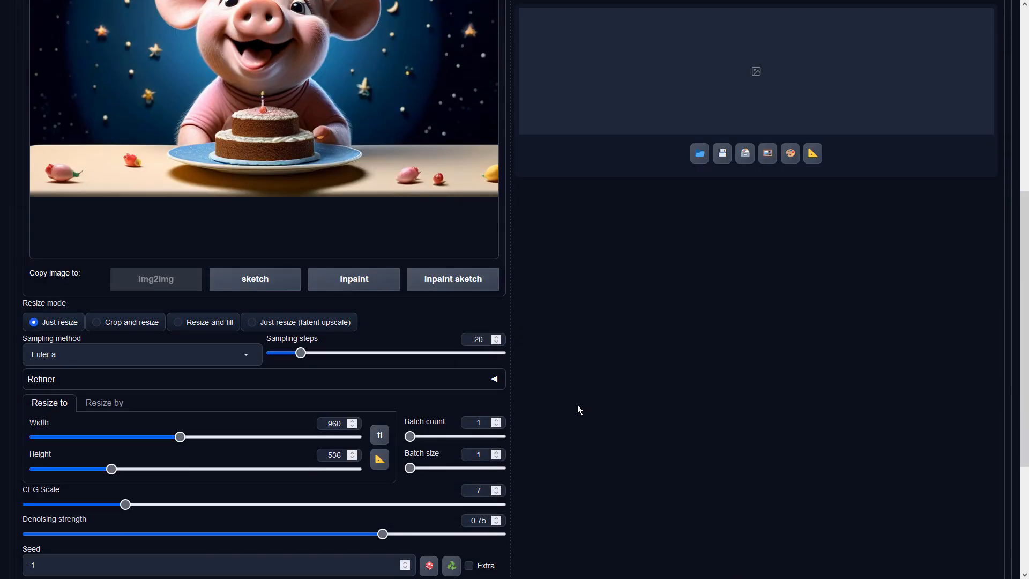
drag(384, 326, 453, 326)
scroll(534, 335, up, 2)
scroll(534, 332, up, 9)
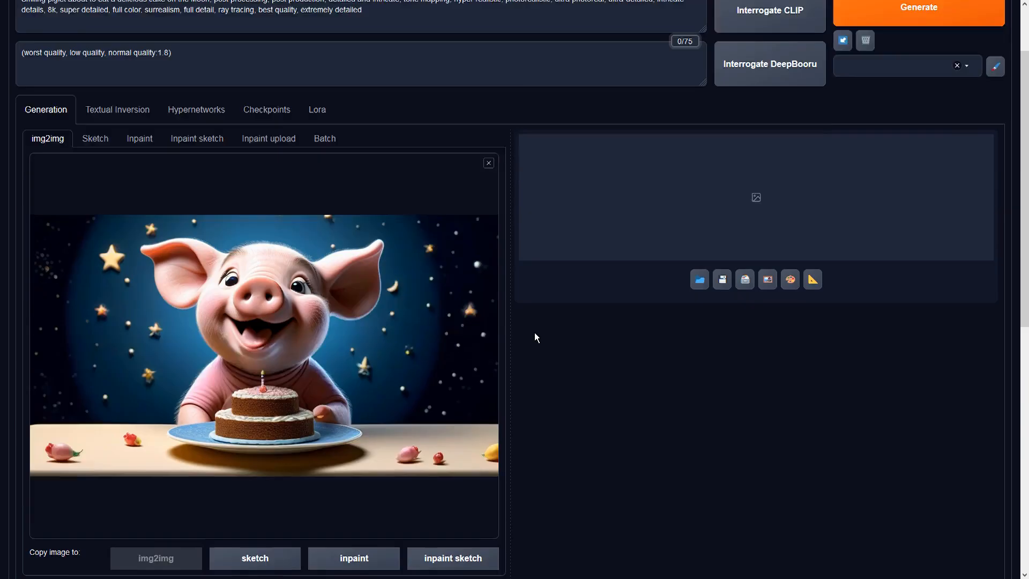
scroll(497, 332, down, 5)
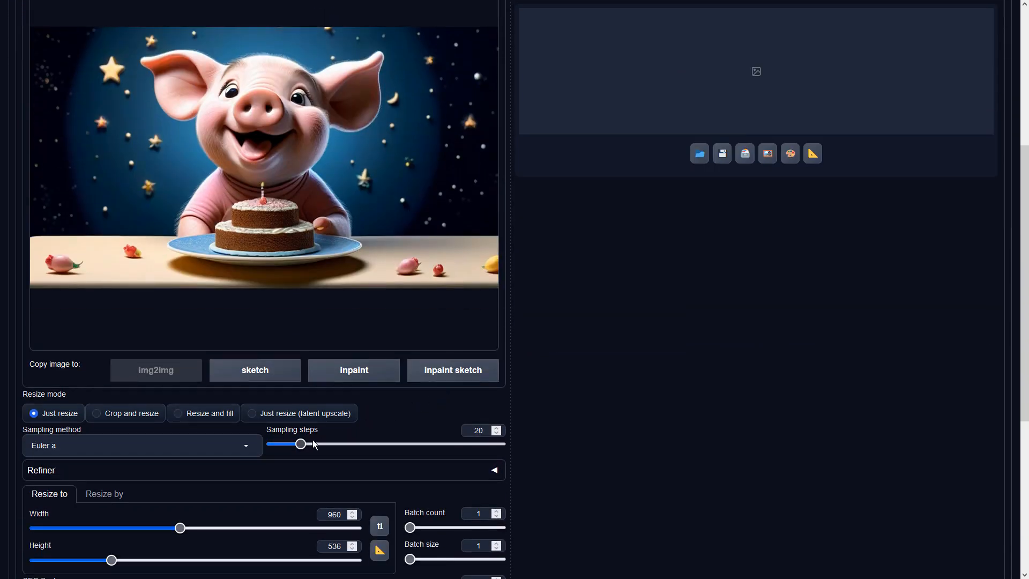
Set the img2img sampling method to DPM++ 2M Karras
click(246, 445)
scroll(93, 209, up, 4)
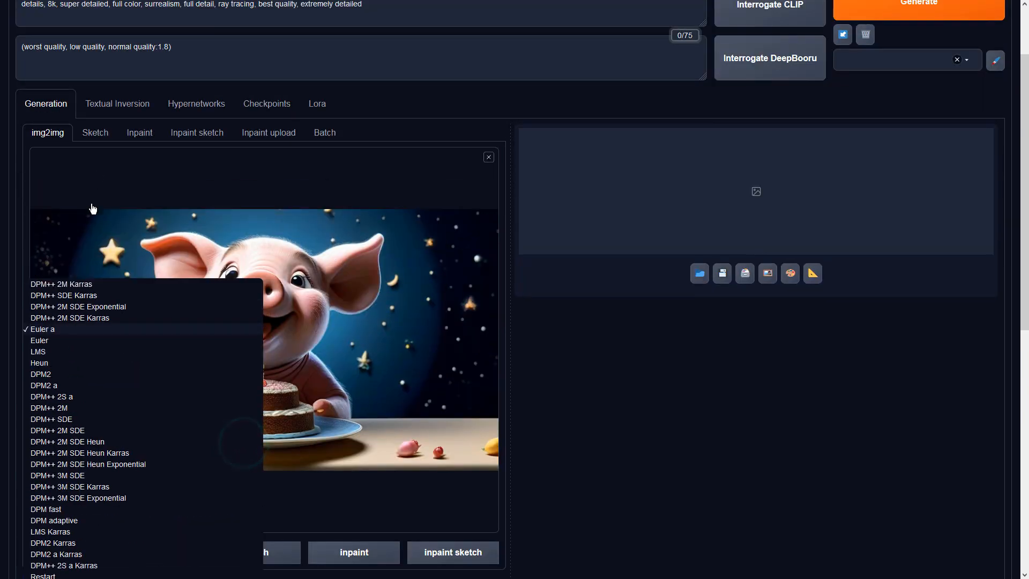
click(92, 284)
Generate the piglet image from the img2img source and inspect the result at full size
scroll(884, 154, up, 2)
click(896, 91)
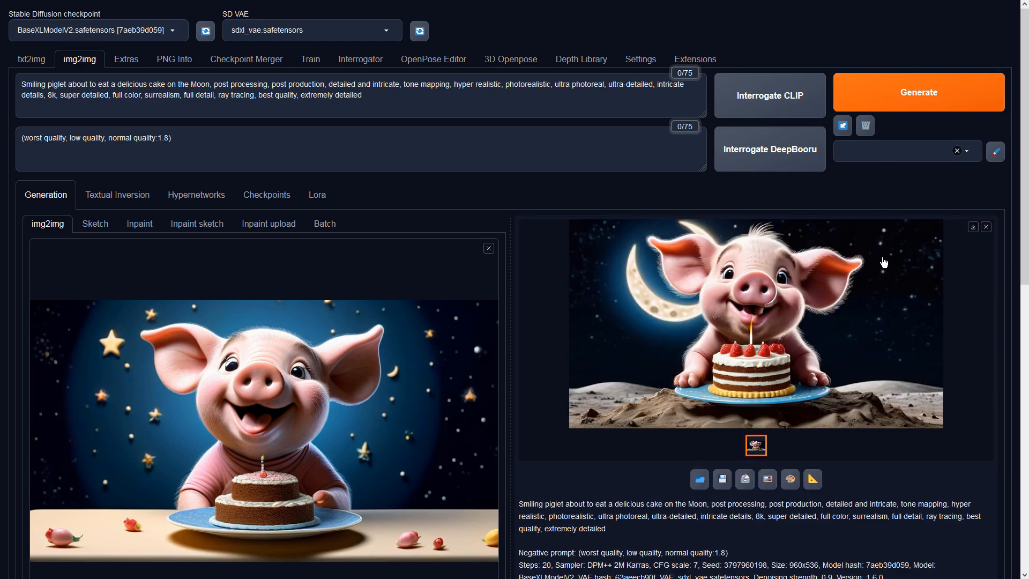
click(882, 259)
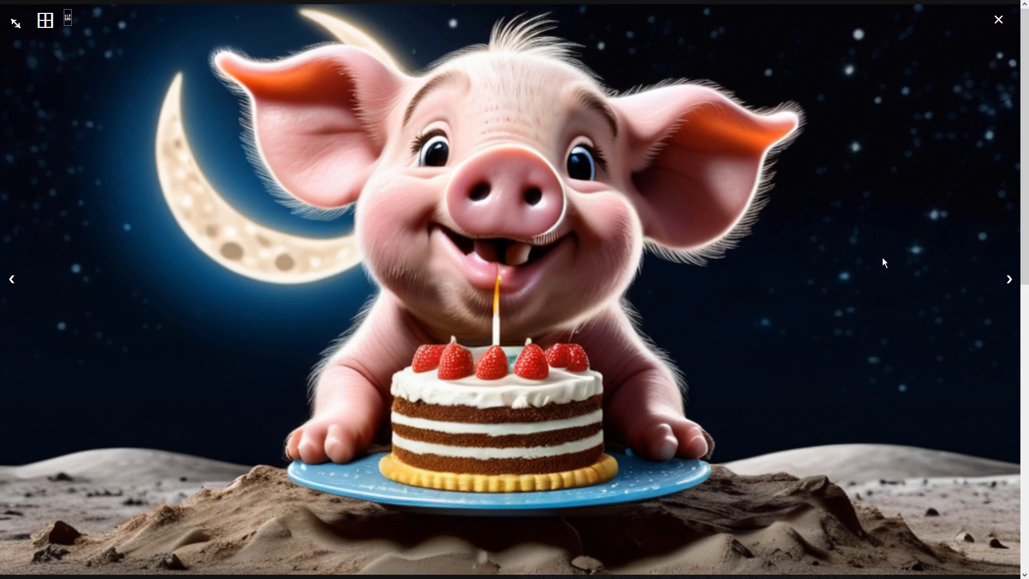
click(883, 263)
Set the img2img output height to 540
scroll(315, 430, down, 5)
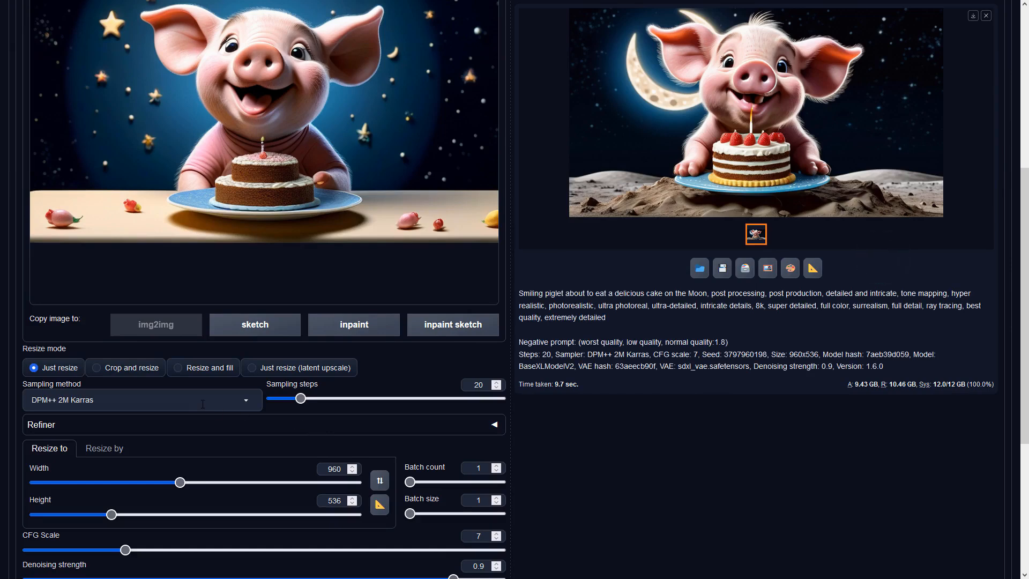
scroll(228, 416, down, 1)
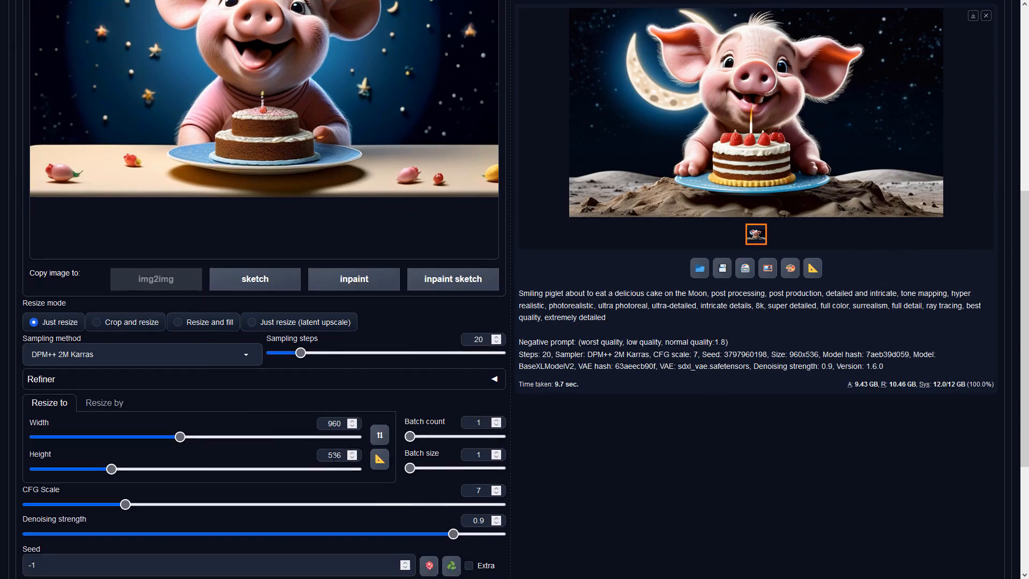
double_click(334, 455)
text(540)
Generate the piglet image again at the corrected height and inspect it at full size
scroll(779, 364, up, 4)
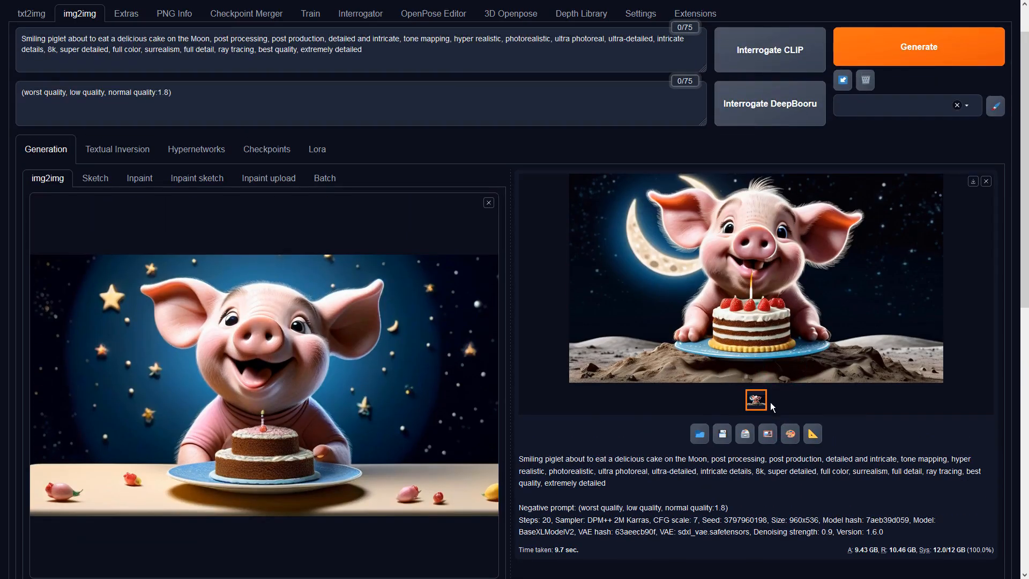
click(864, 45)
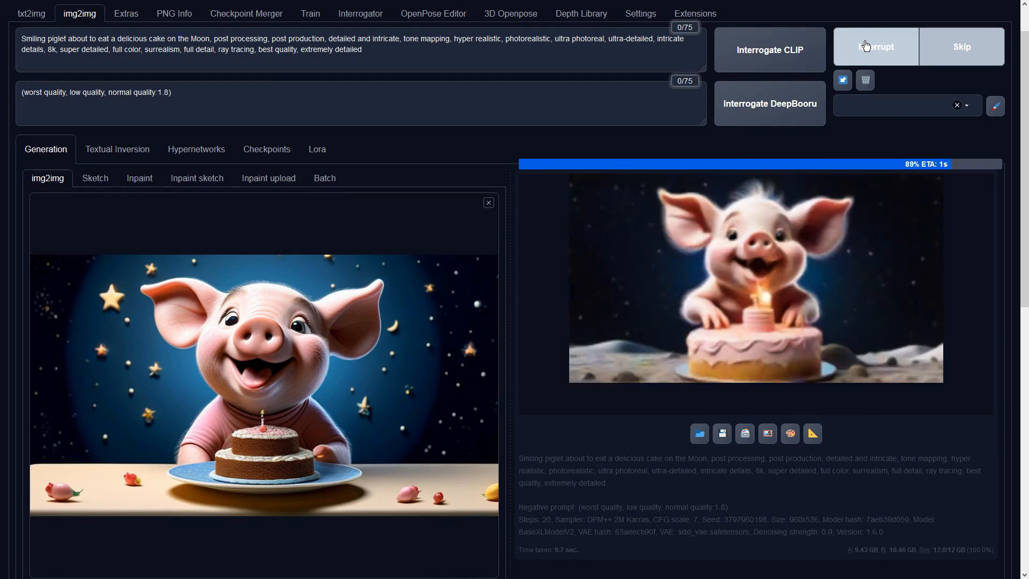
click(885, 236)
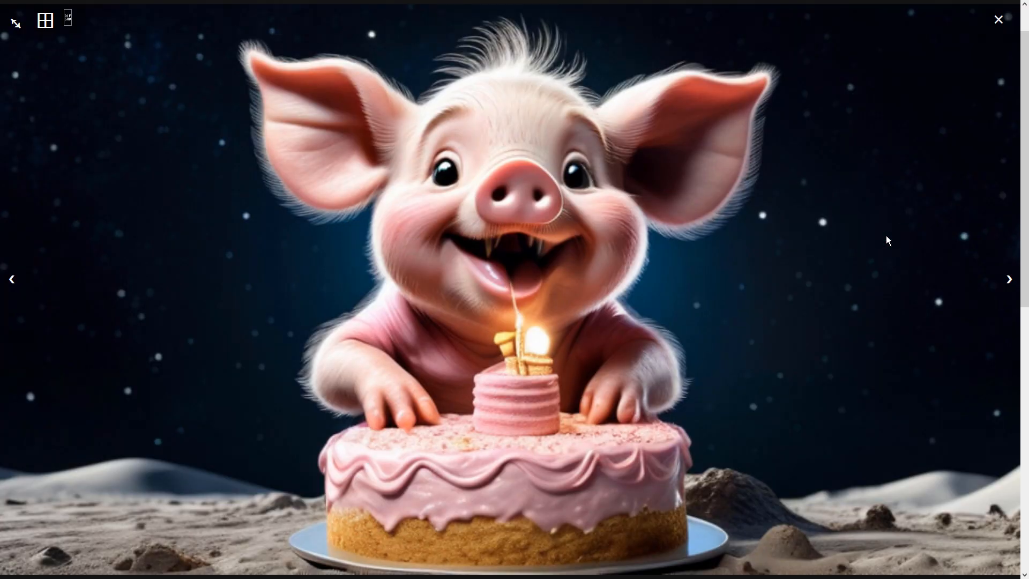
click(886, 236)
Add ", candle, lit, fire" to the end of the negative prompt
scroll(305, 276, down, 5)
scroll(227, 213, up, 6)
click(214, 145)
text(, candle, lit, fire)
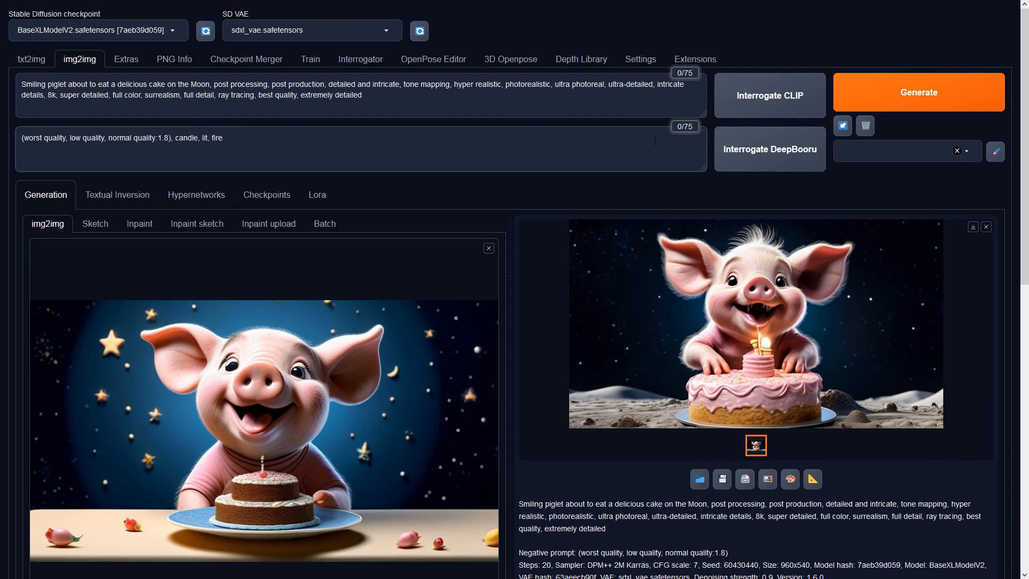
Generate and inspect an image with the extended negative prompt, and send it back to img2img as the new source
click(879, 95)
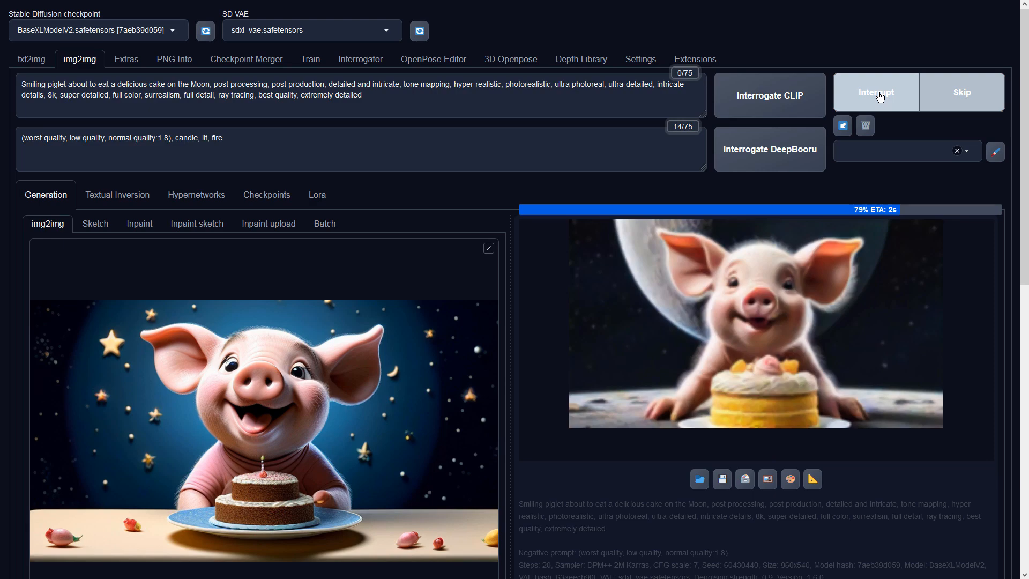
click(868, 298)
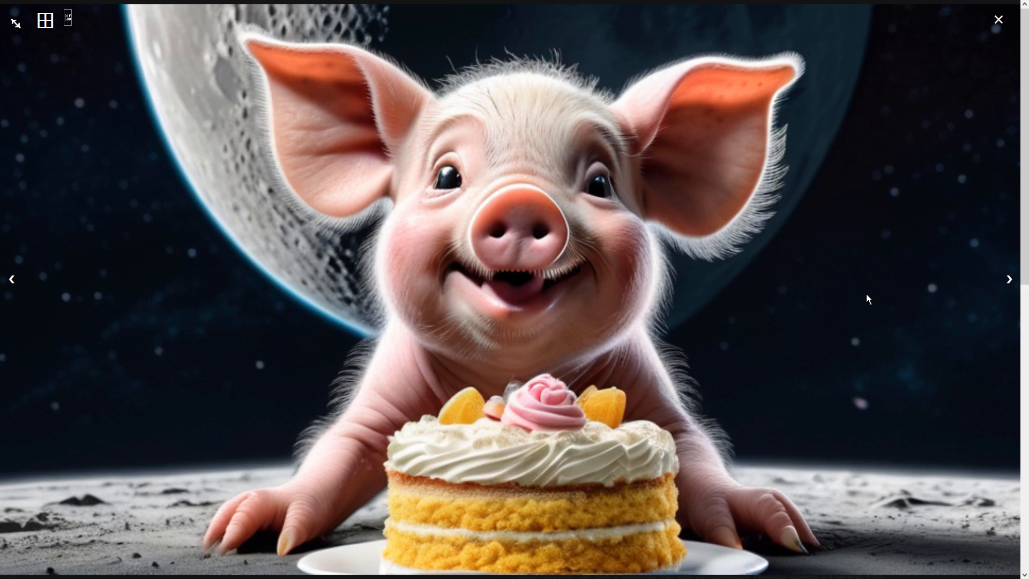
click(866, 293)
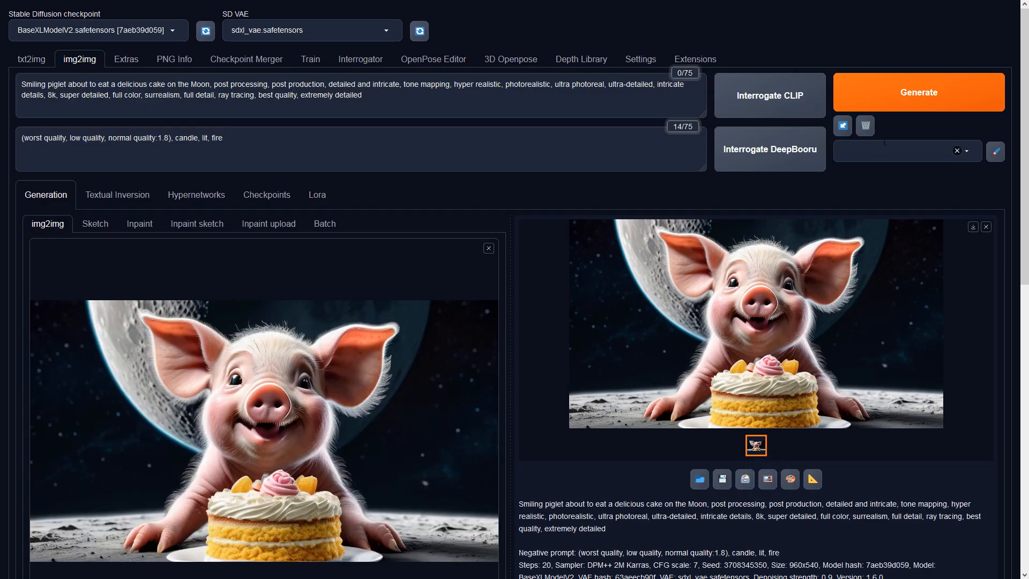
Generate four more variations from the new source image, inspecting each one at full size
click(896, 94)
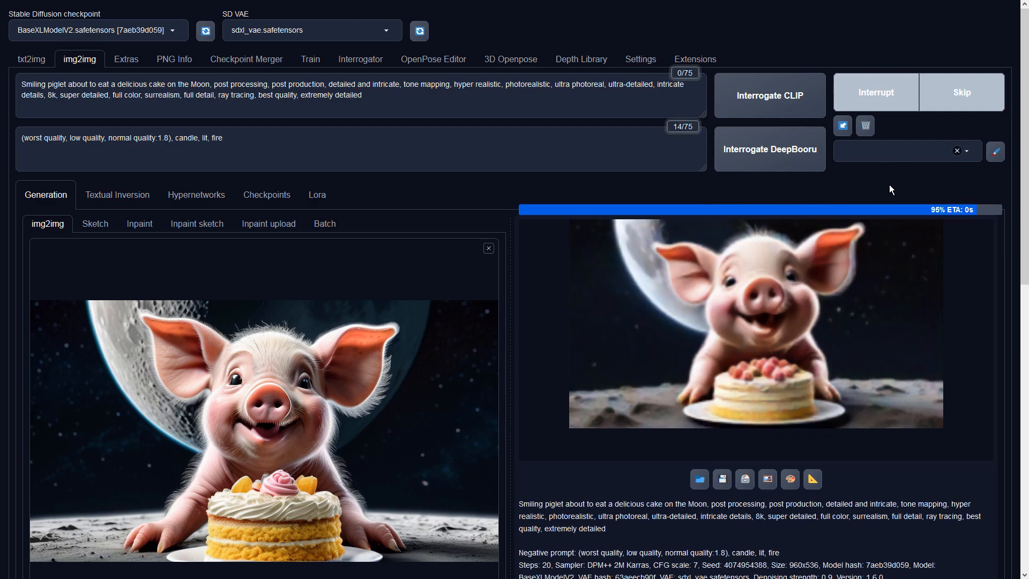
click(882, 250)
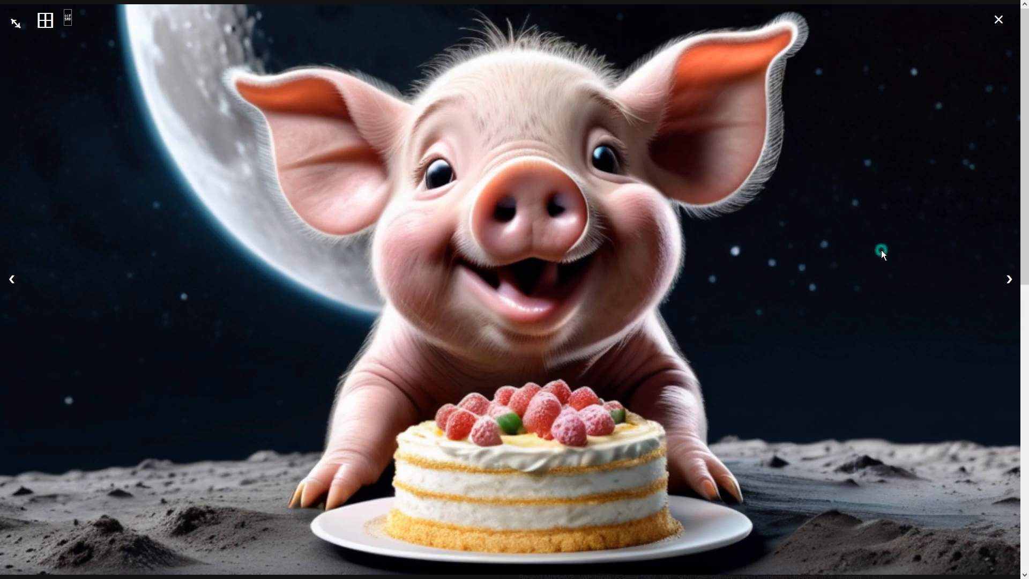
click(883, 255)
click(894, 95)
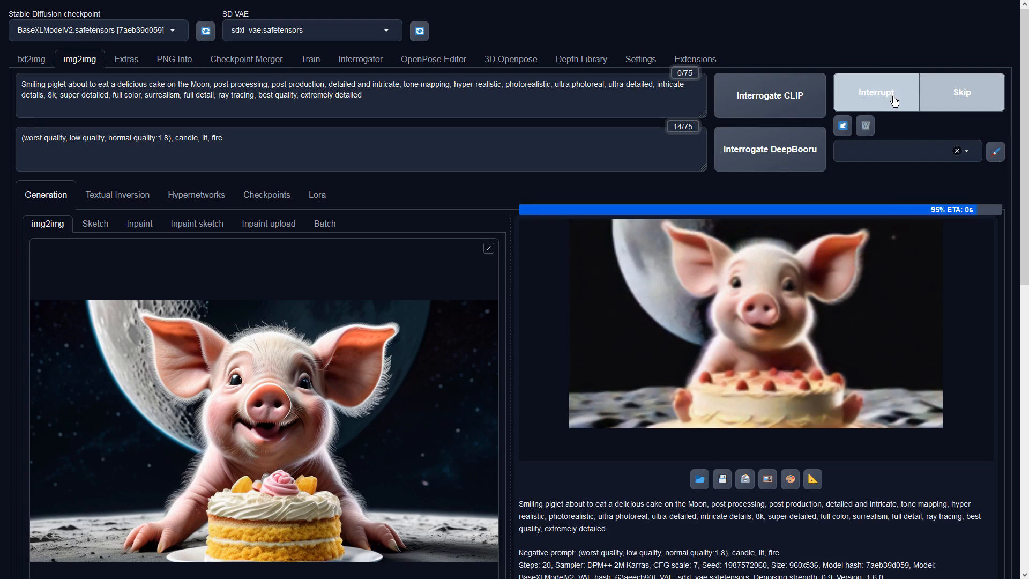
click(861, 254)
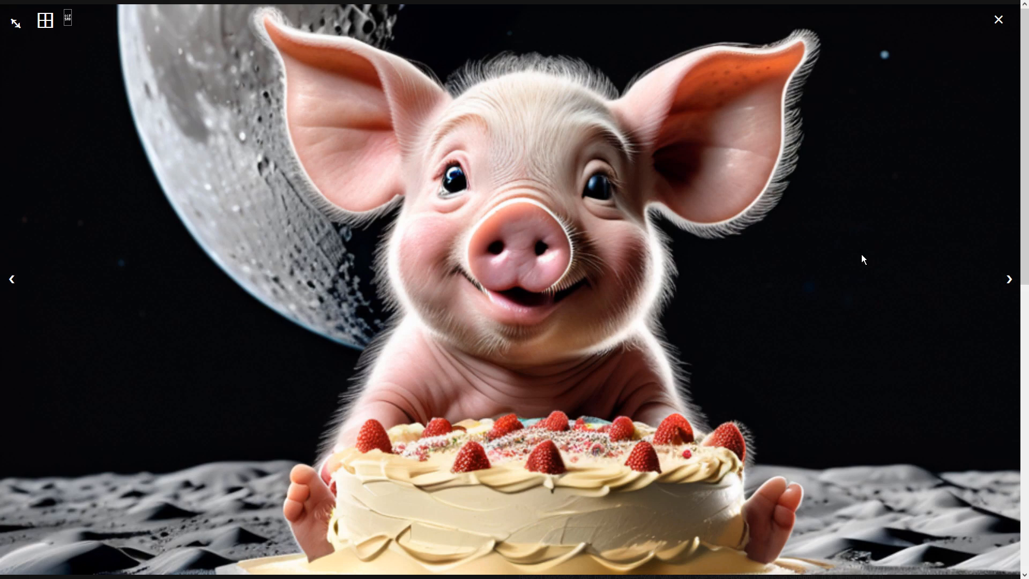
click(860, 254)
click(909, 107)
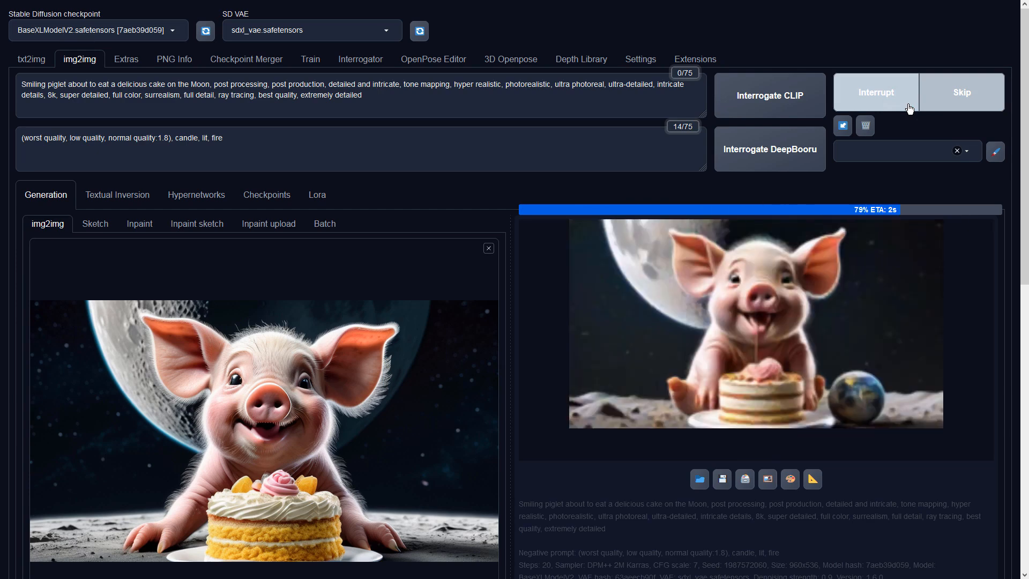
click(860, 274)
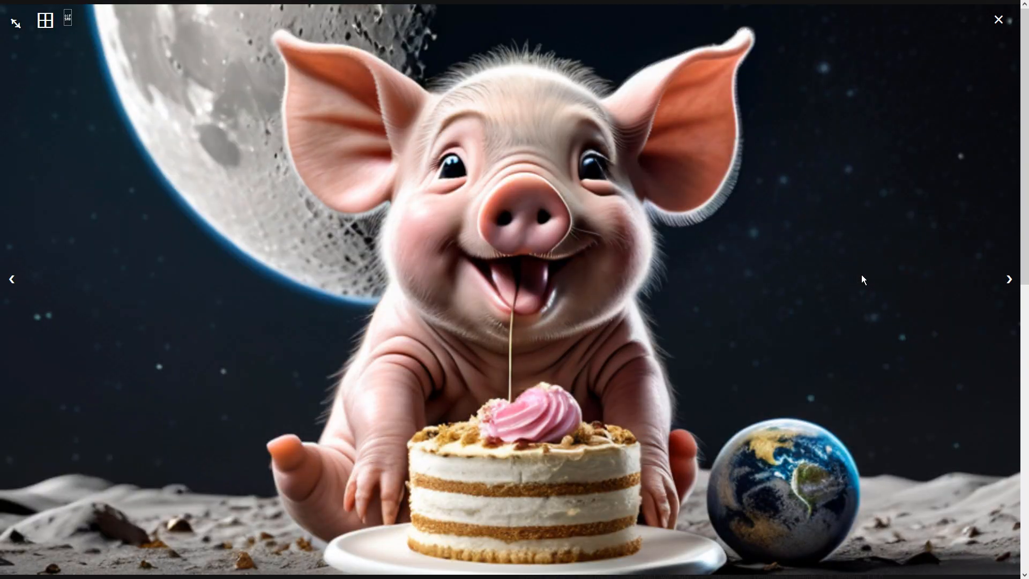
click(860, 274)
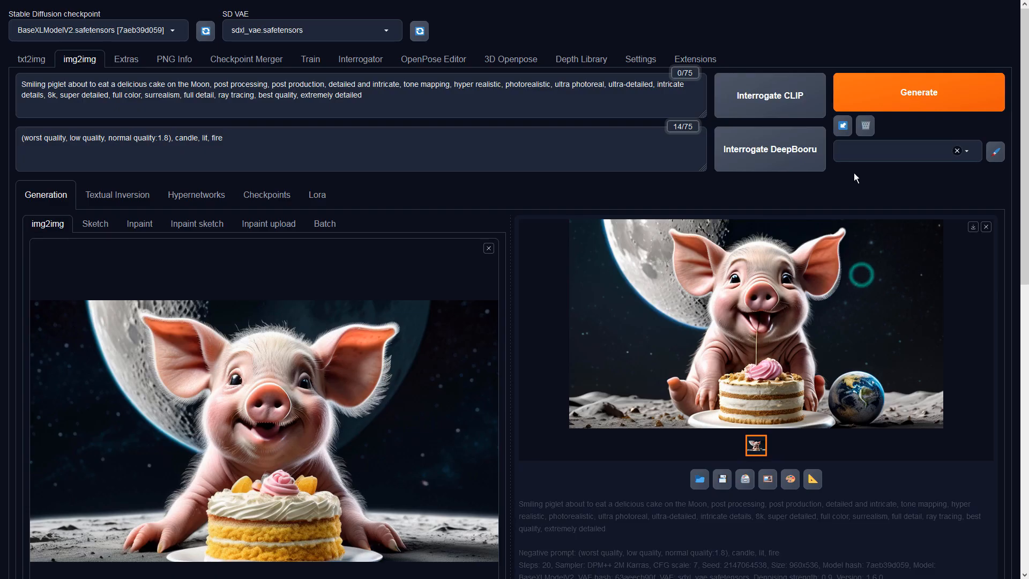
click(865, 96)
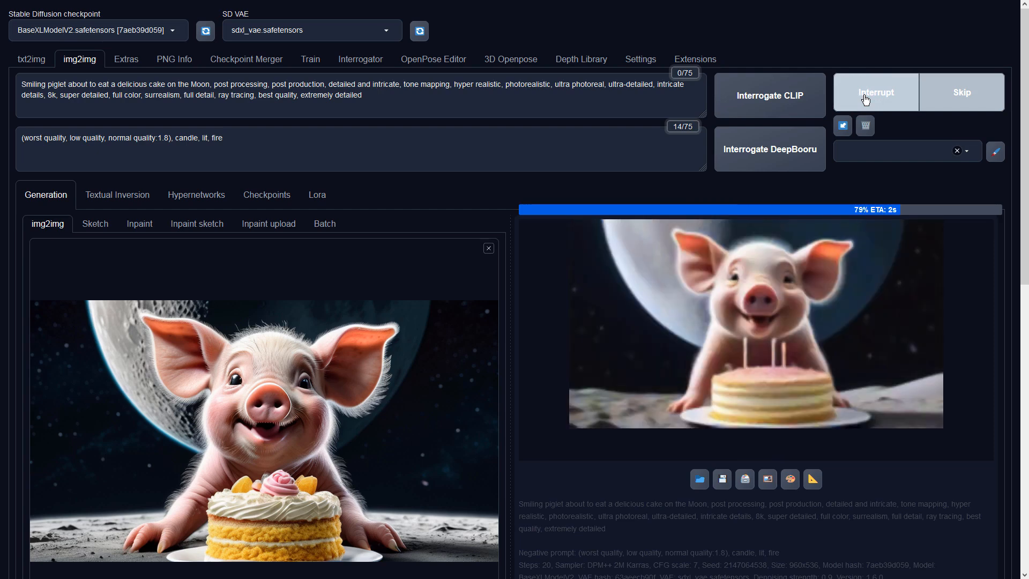
click(868, 230)
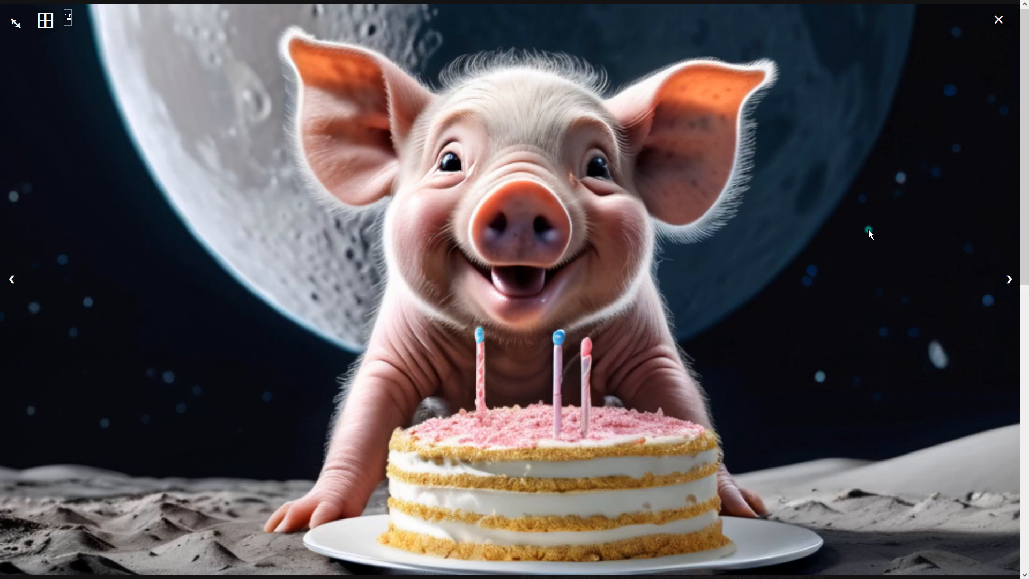